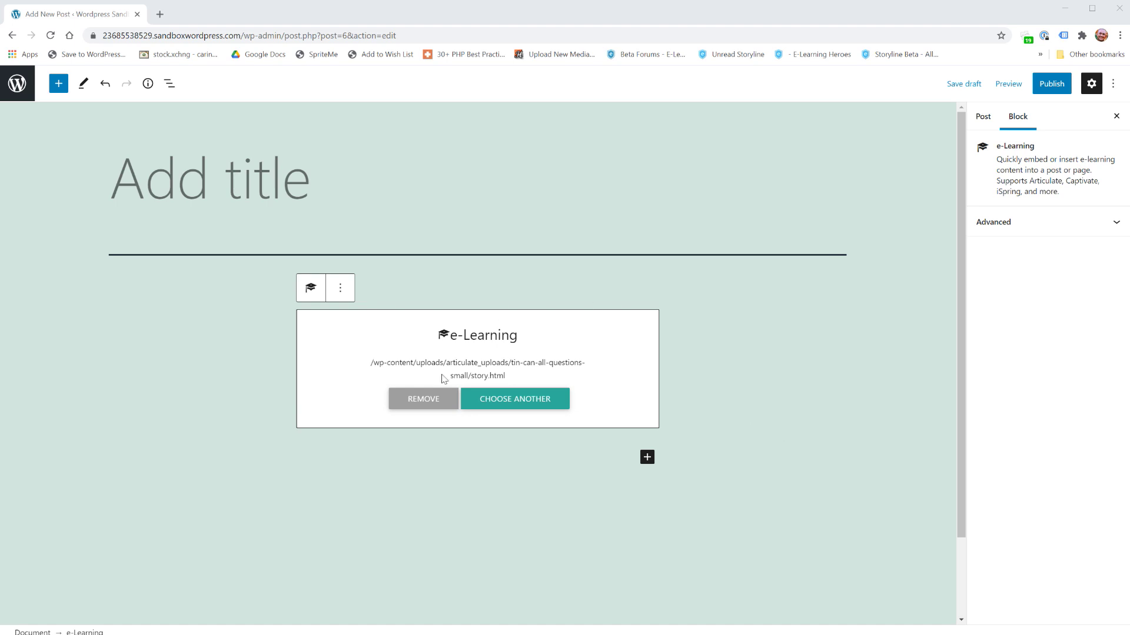
Step: Reinsert tin-can-all-questions-small from the library as a lightbox with a Launch Presentation button
left_click(536, 400)
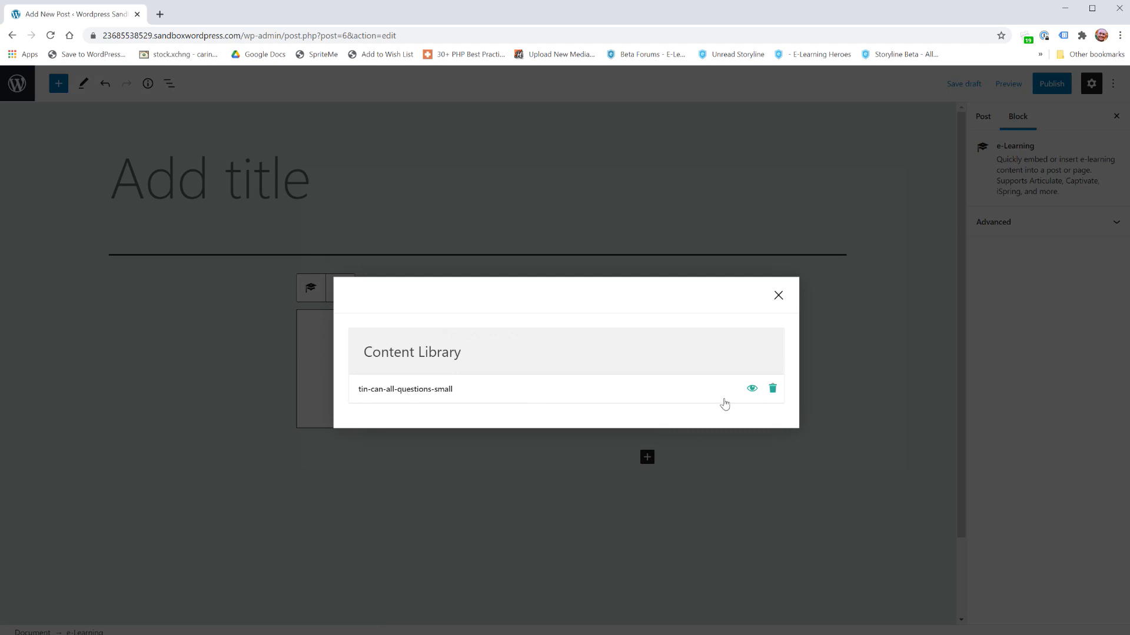
left_click(752, 389)
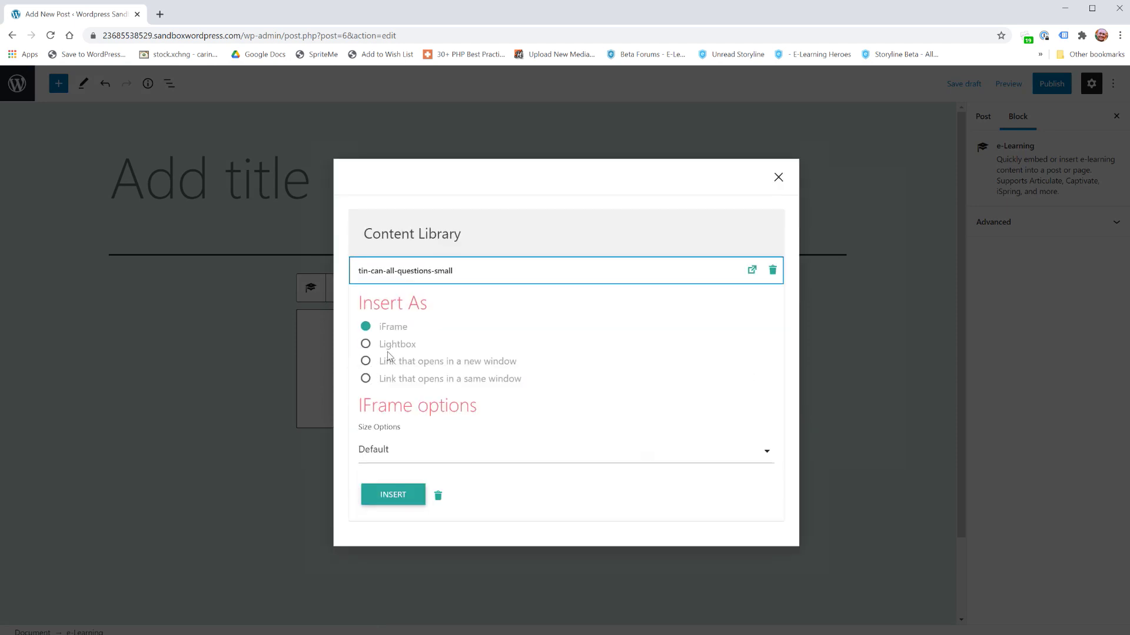
left_click(389, 352)
scroll(527, 518, "down", 2)
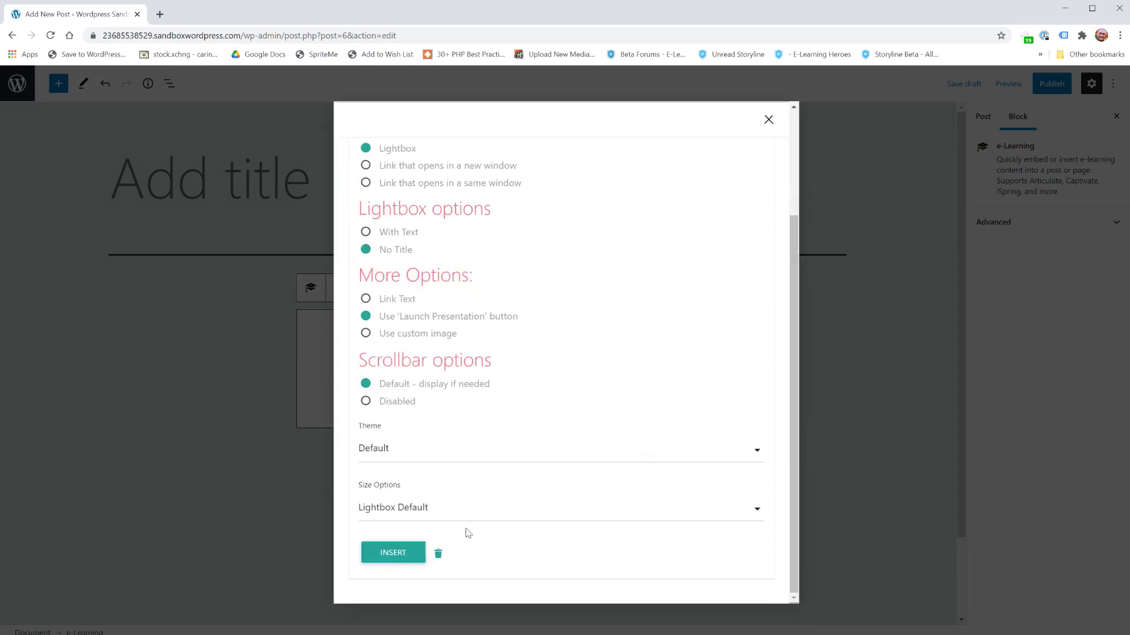
left_click(413, 553)
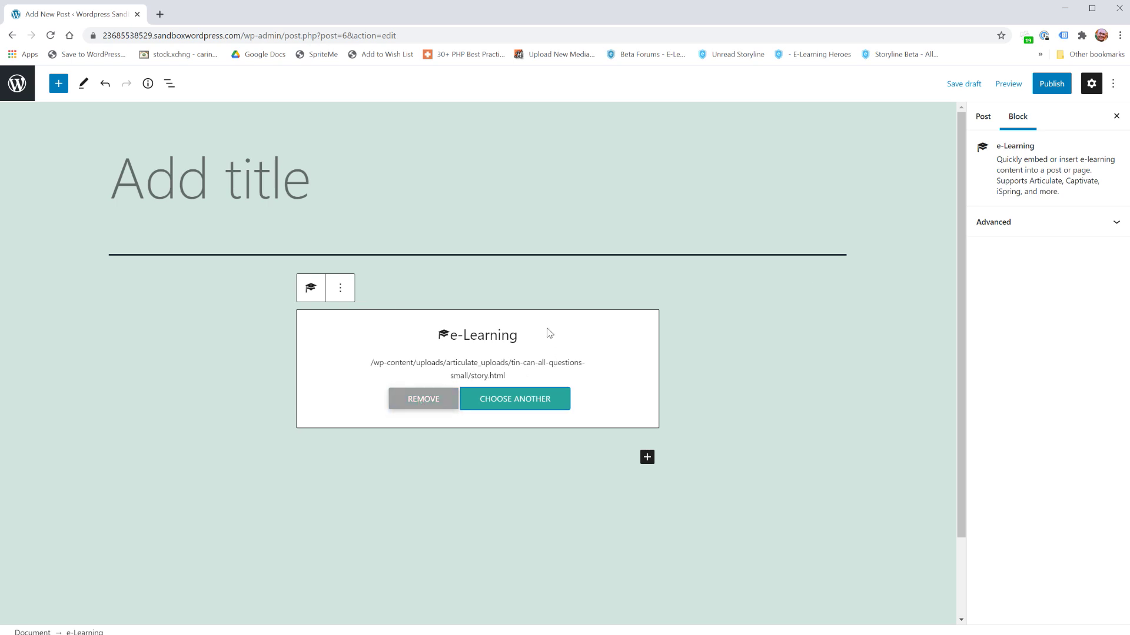
Step: Clear the e-Learning block and refill it with tin-can-all-questions-small as an iFrame
left_click(433, 403)
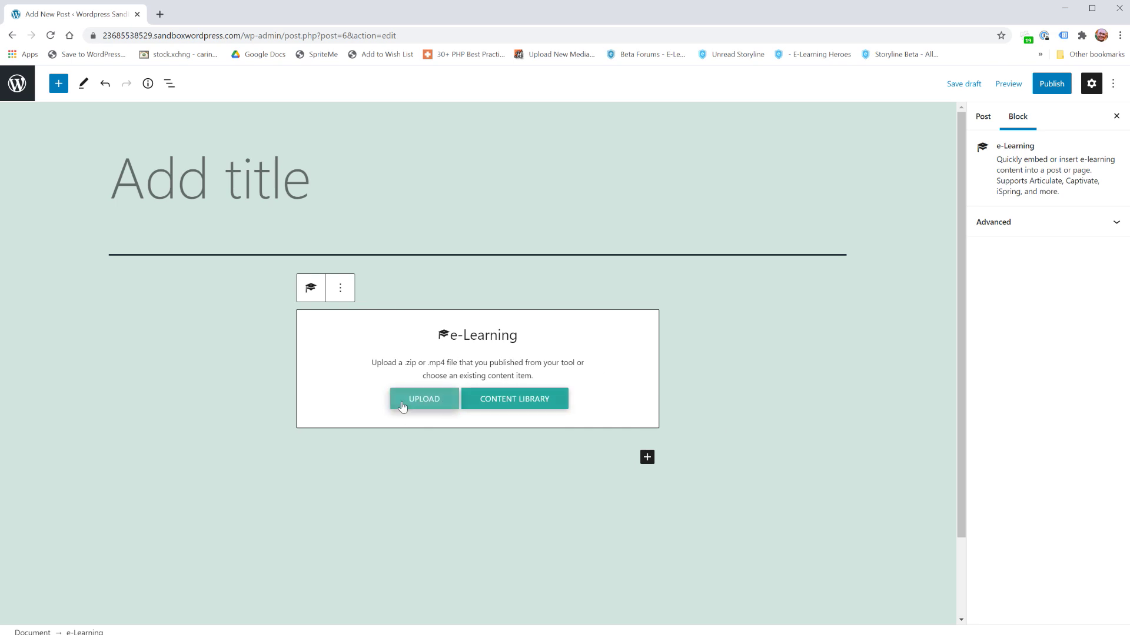
left_click(523, 405)
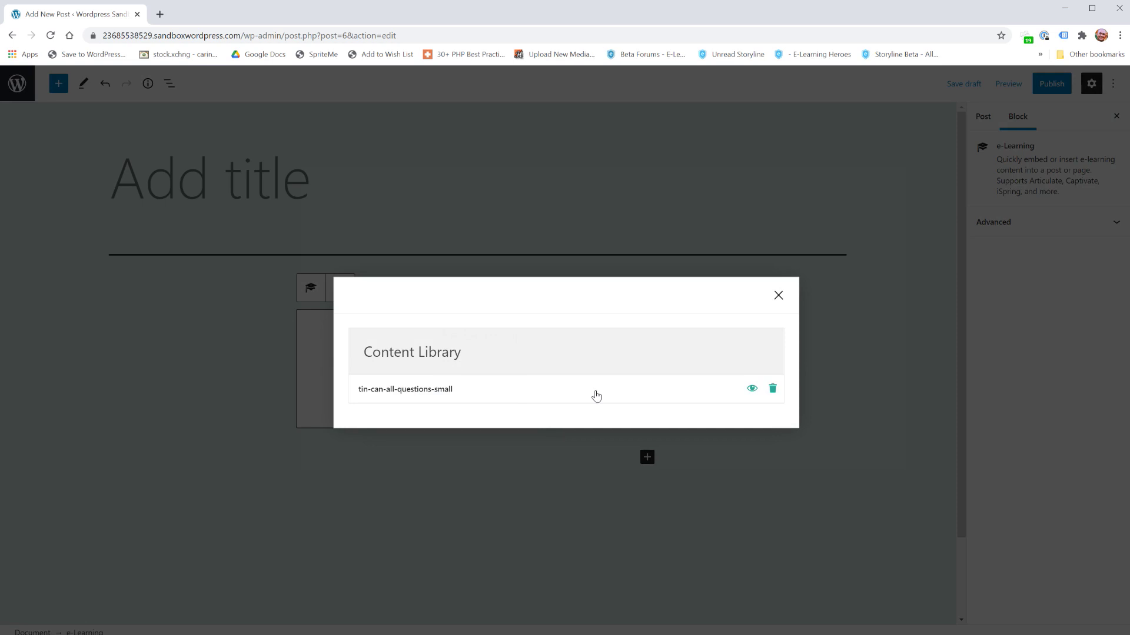
left_click(749, 390)
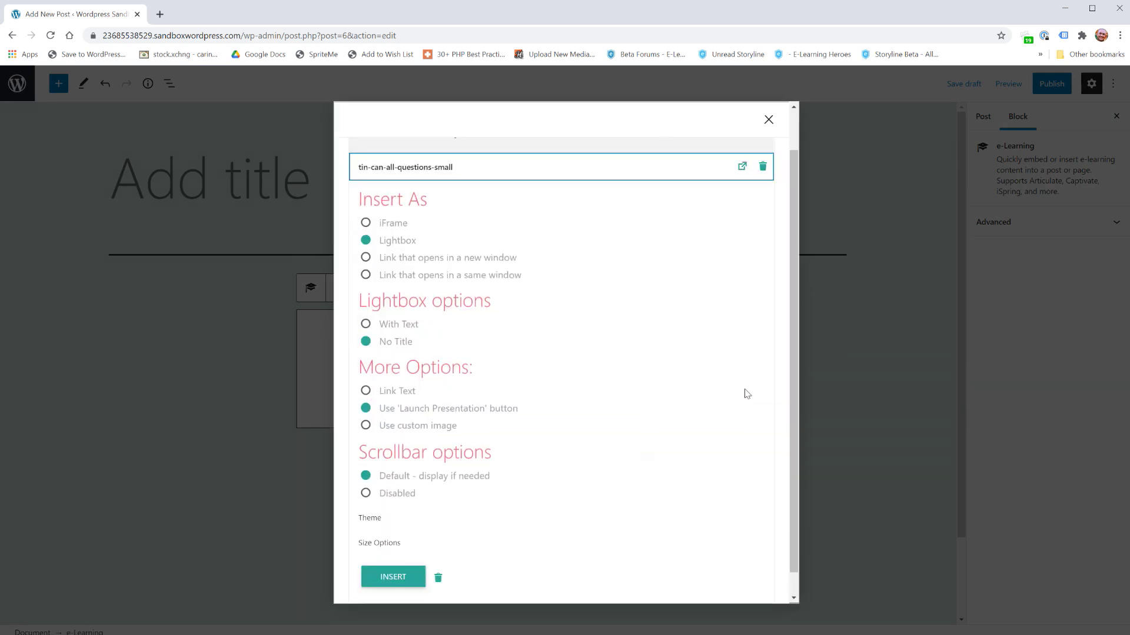
left_click(396, 224)
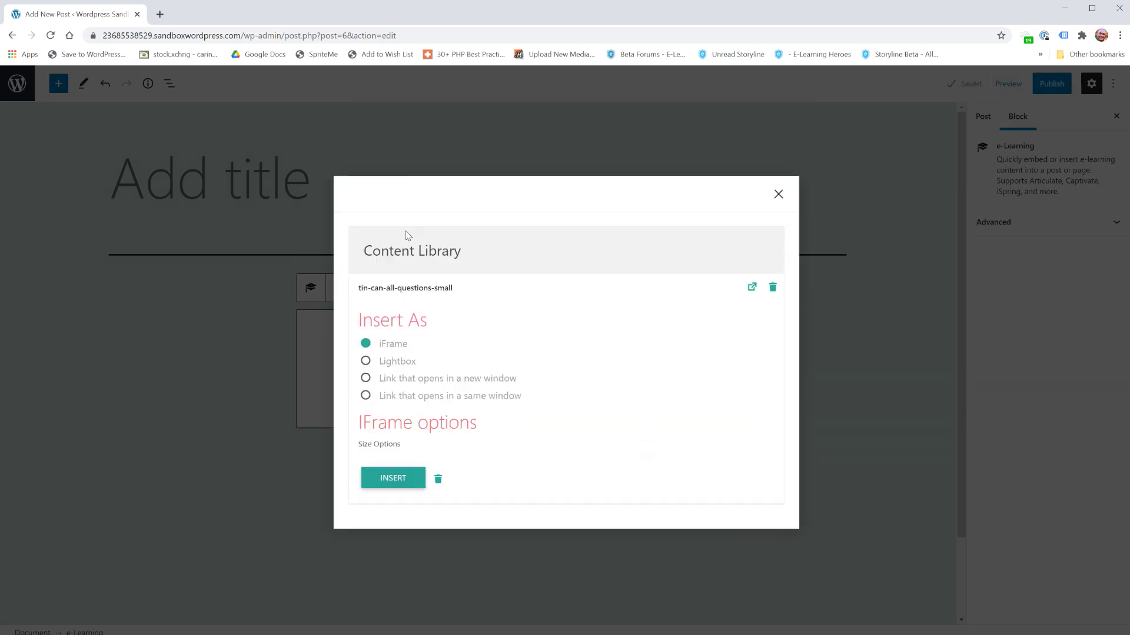
left_click(399, 494)
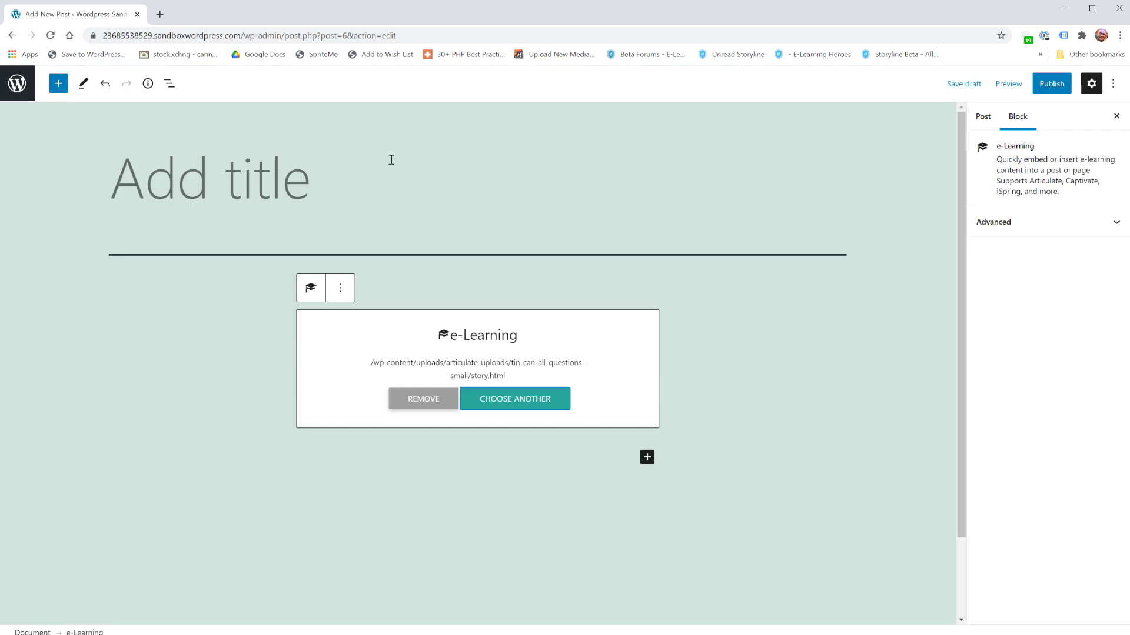
Step: Leave the unsaved post, install and activate Classic Editor, and start a new post
left_click(28, 86)
left_click(615, 103)
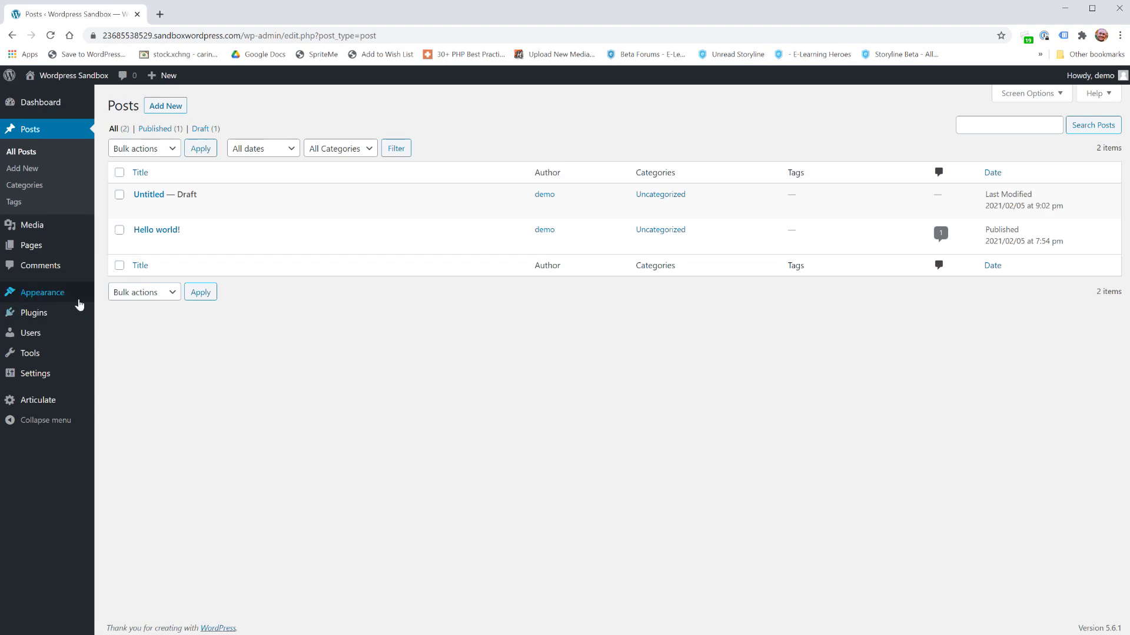
mouse_move(33, 312)
left_click(113, 332)
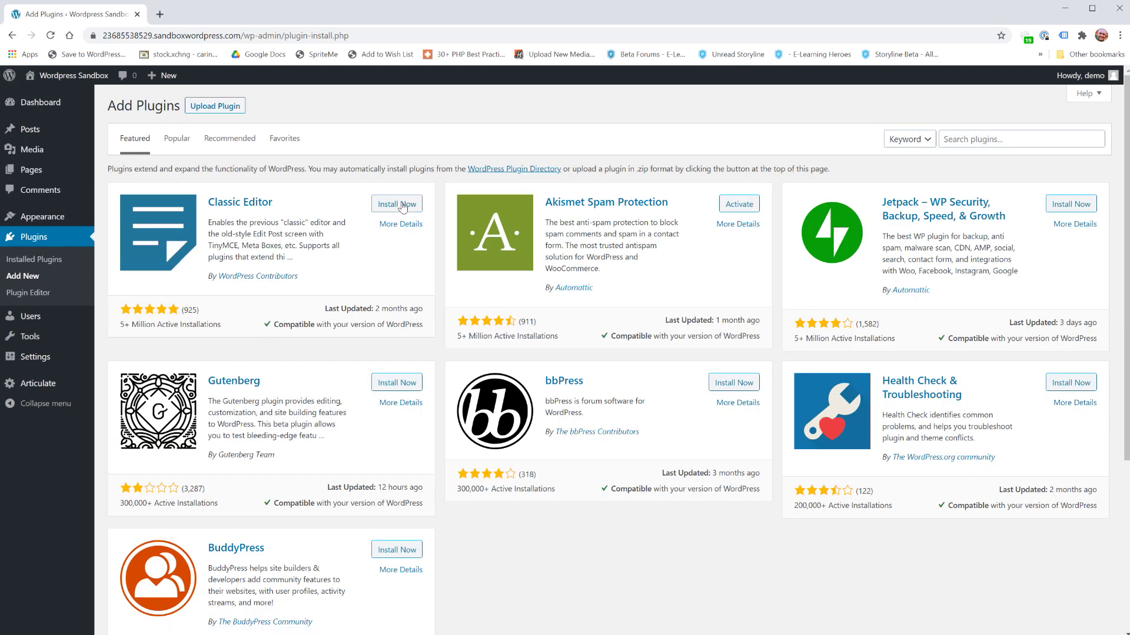
left_click(399, 205)
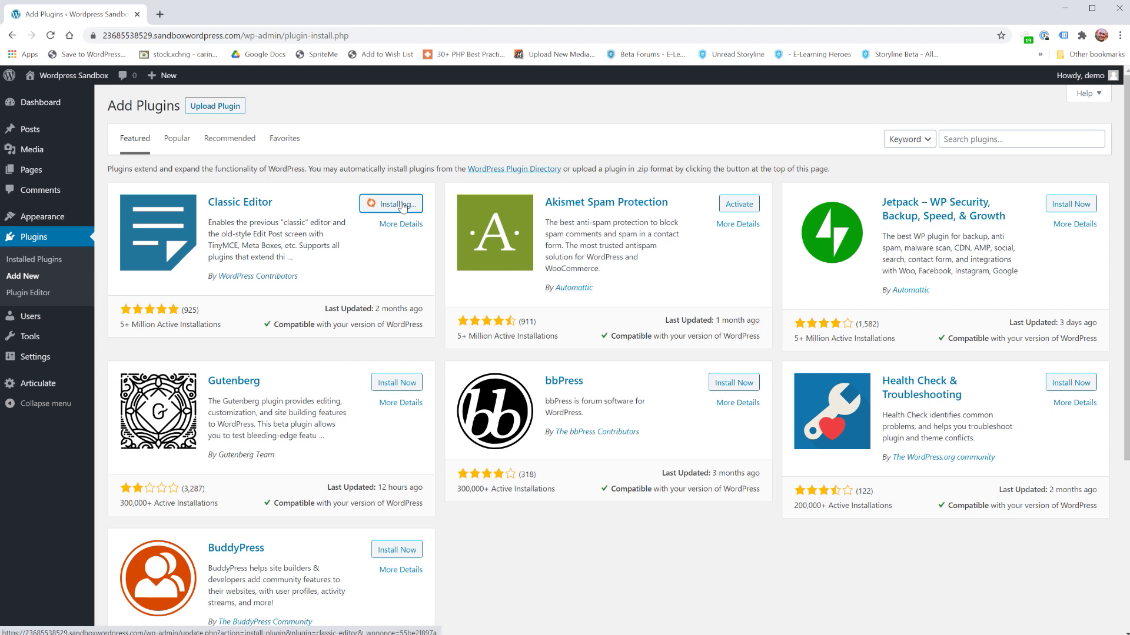
left_click(402, 205)
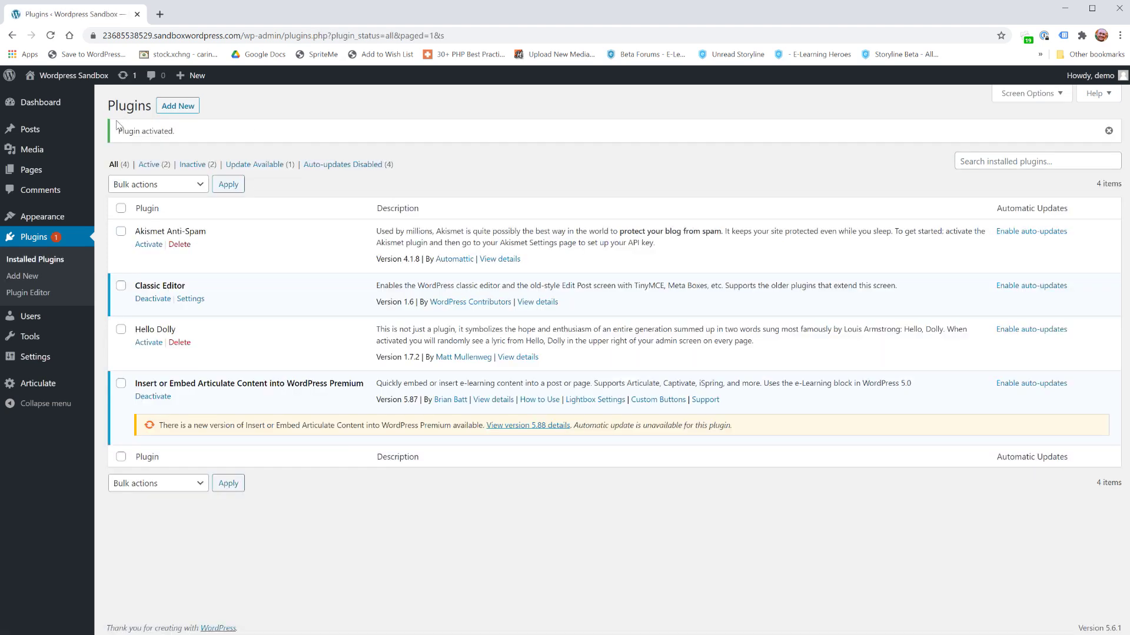
left_click(118, 148)
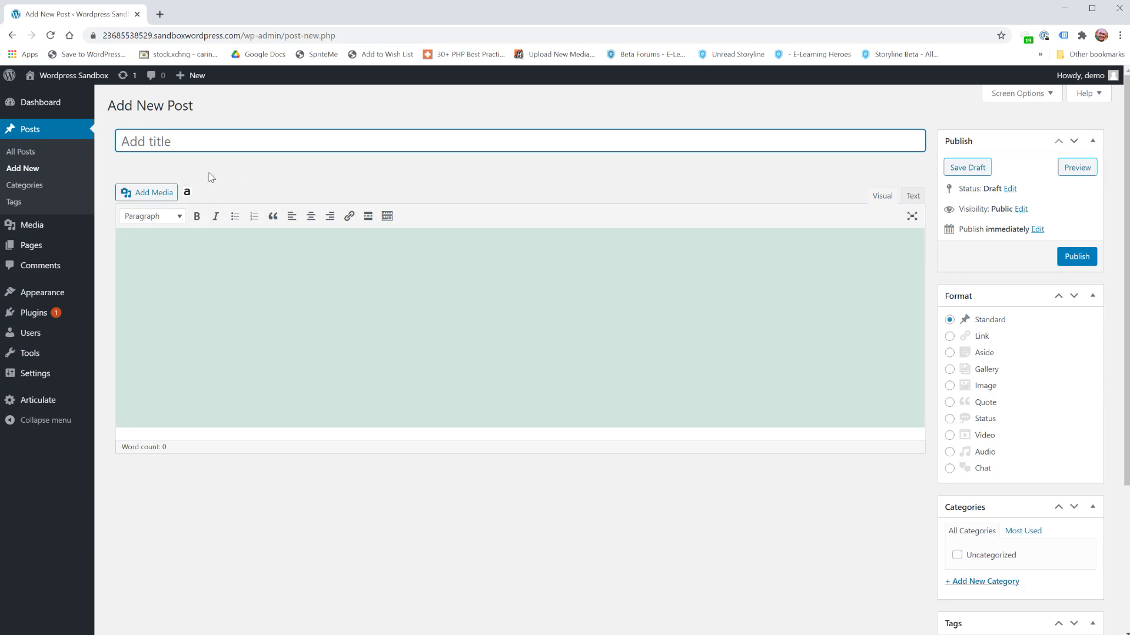
Step: Add an iframe_loader shortcode for tin-can-all-questions-small to the classic-editor post body
left_click(188, 193)
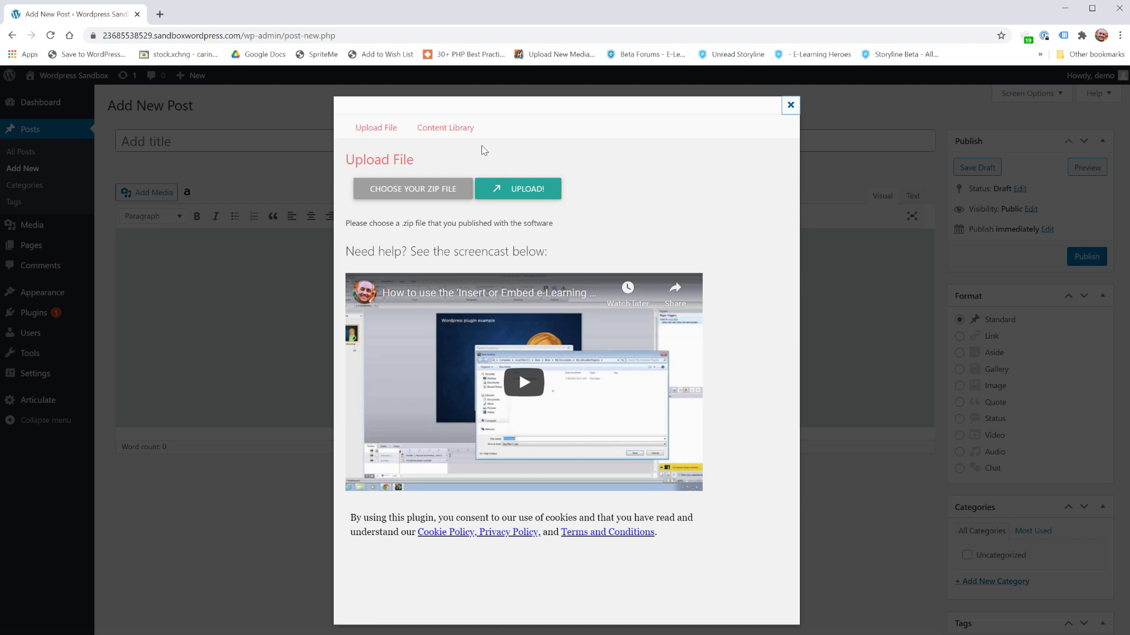
left_click(464, 133)
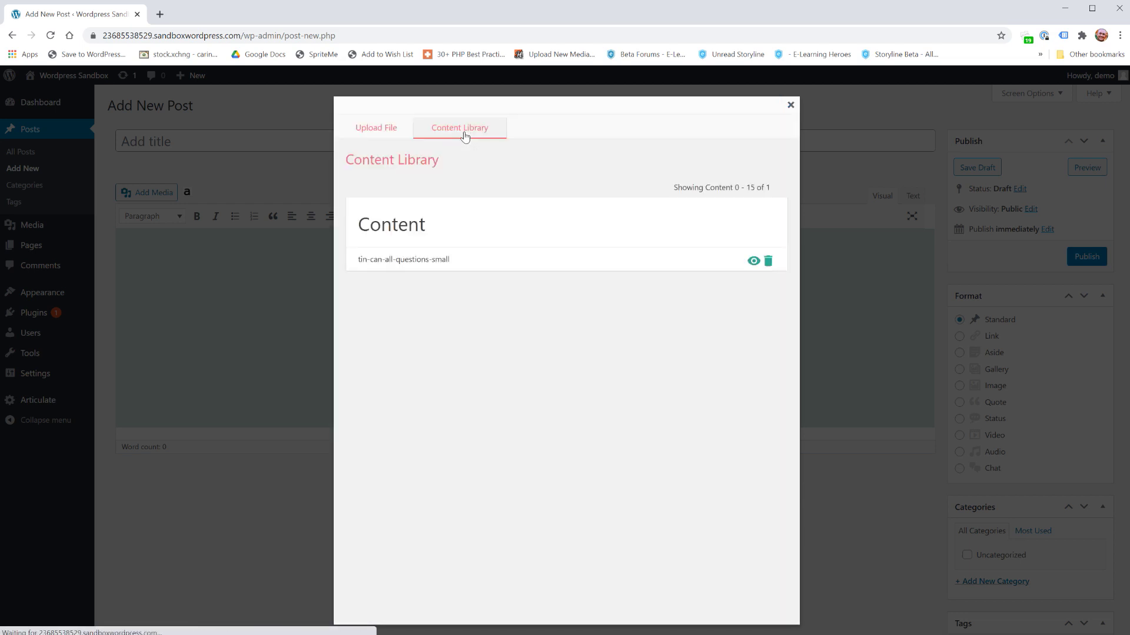
left_click(753, 261)
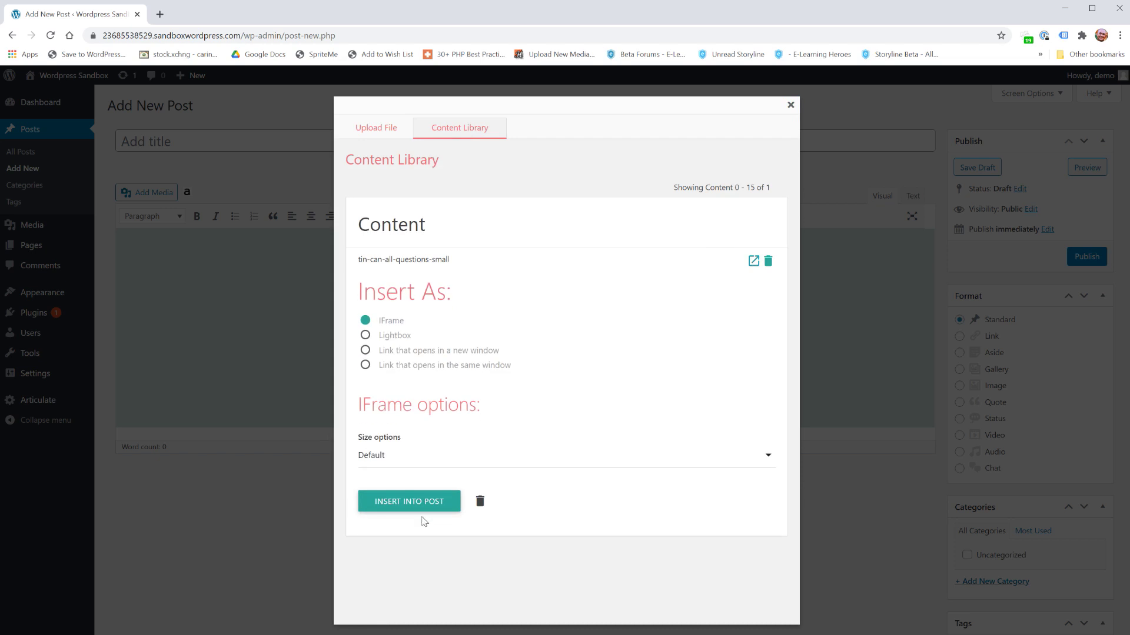
left_click(424, 504)
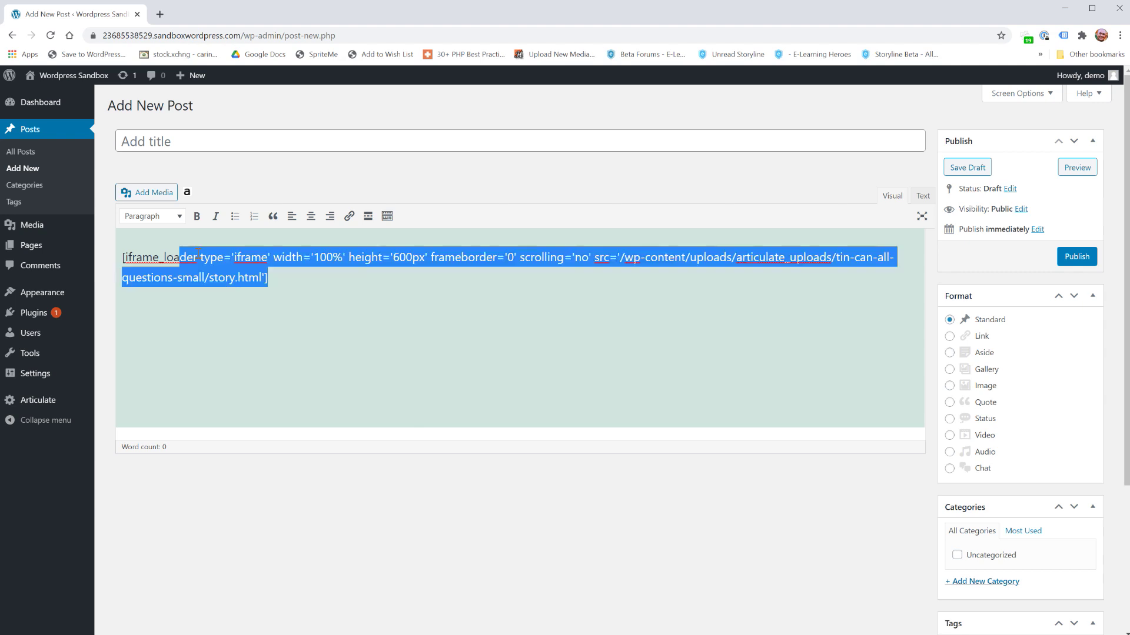
Step: Swap the shortcode for a tin-can-all-questions-small link that opens in a new window
left_click_drag(334, 282, 117, 230)
key("BackSpace")
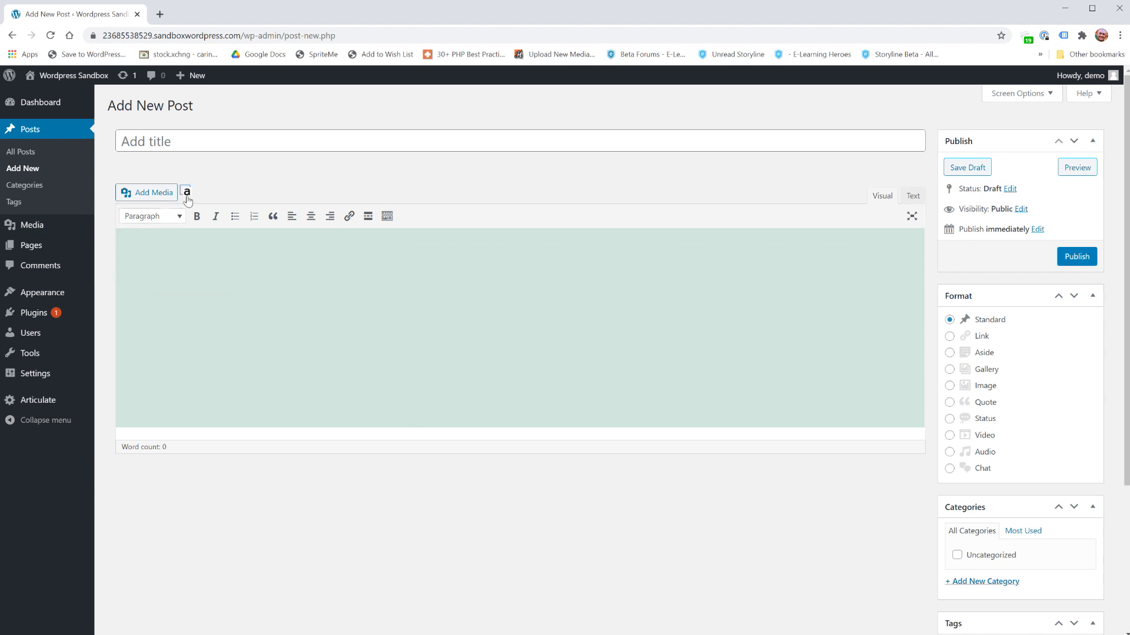
left_click(186, 191)
left_click(473, 131)
left_click(753, 261)
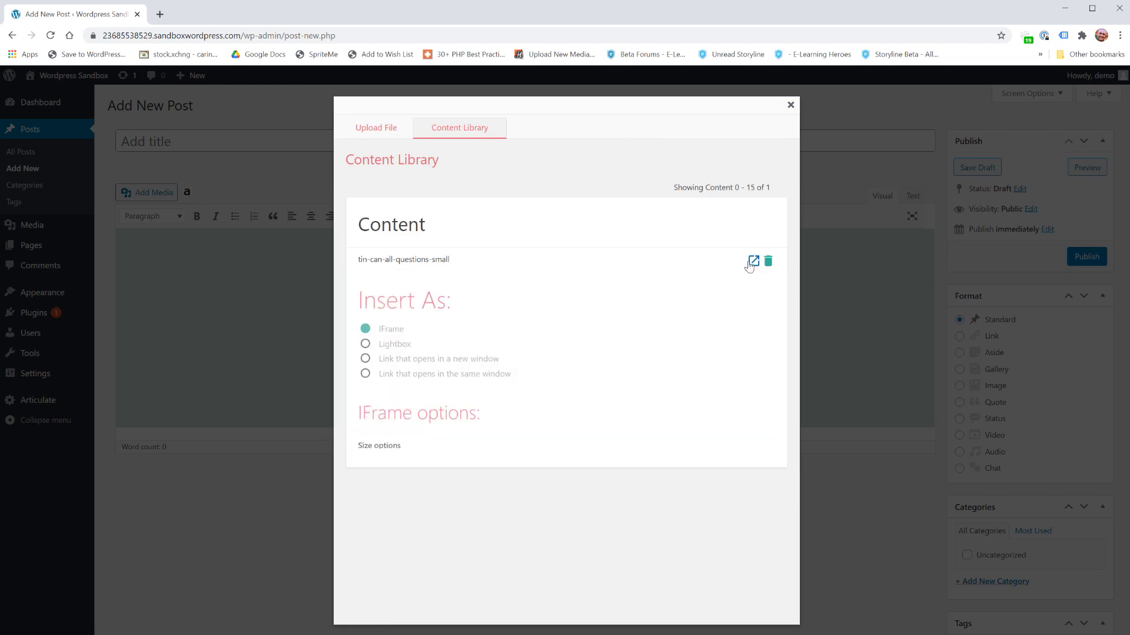
left_click(419, 354)
left_click(410, 509)
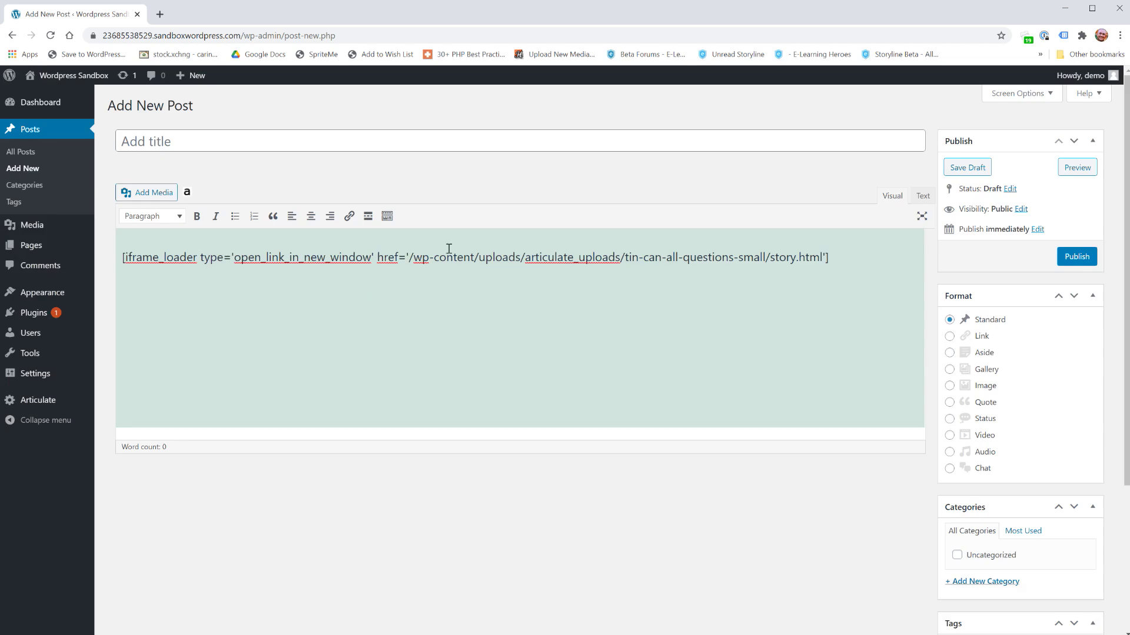